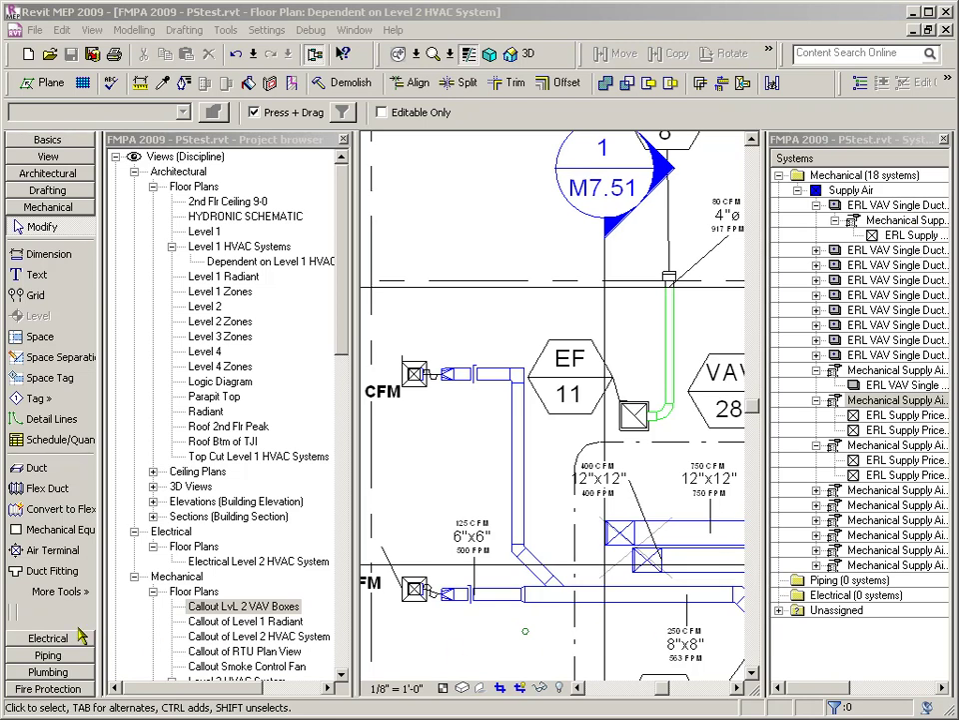
- In the System Browser, show the context actions for a Mechanical Supply Air system's ERL Supply terminal
{"action": "left_click", "coordinate": [58, 591]}
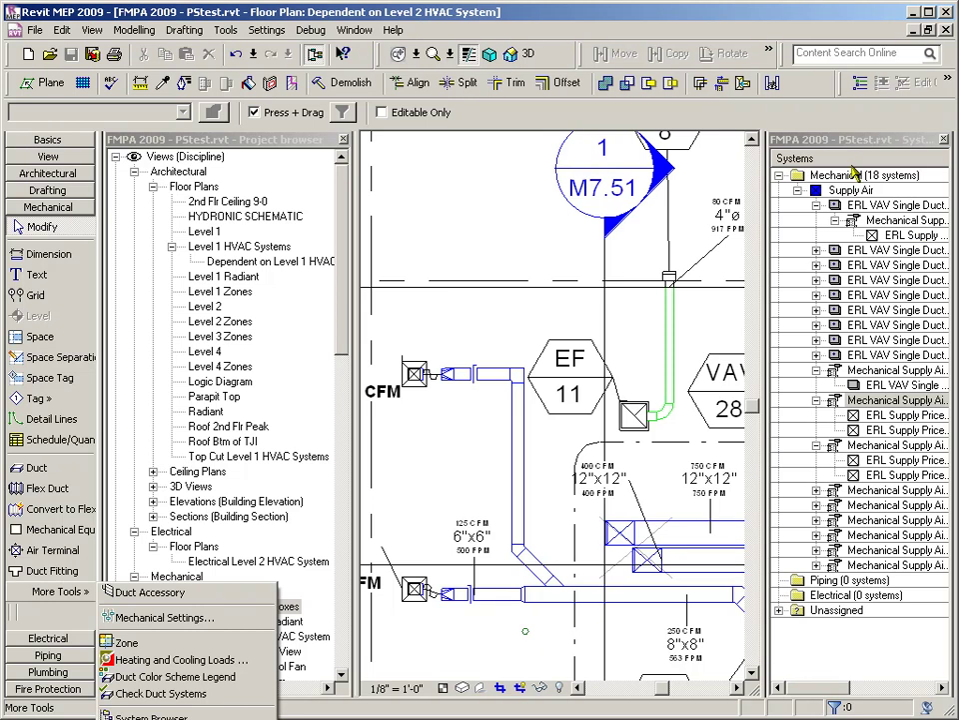
{"action": "left_click", "coordinate": [890, 400]}
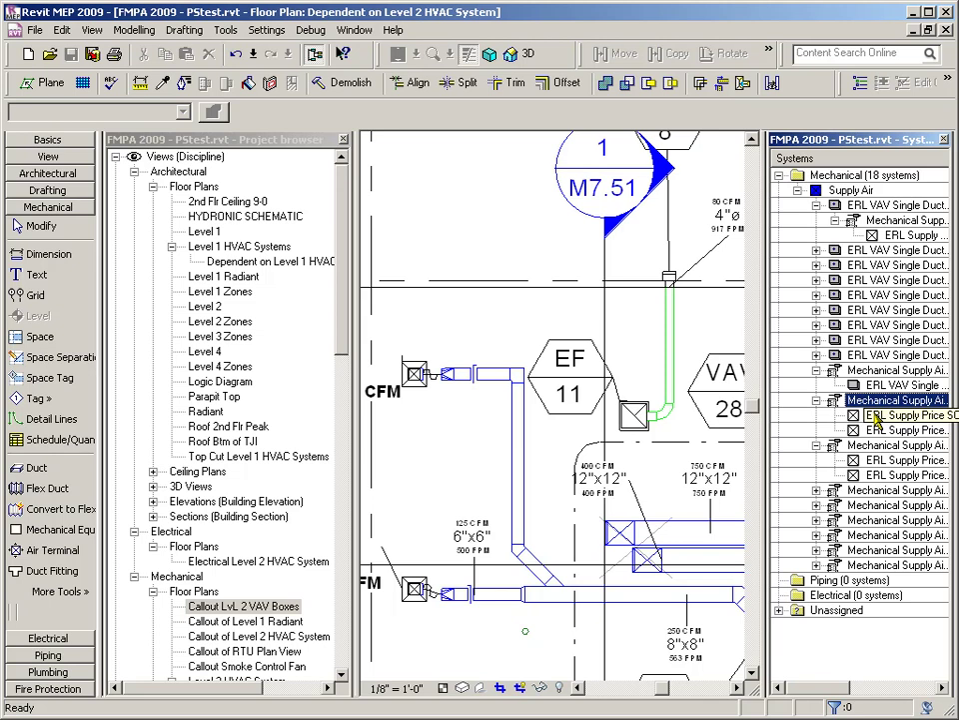
{"action": "left_click", "coordinate": [874, 417]}
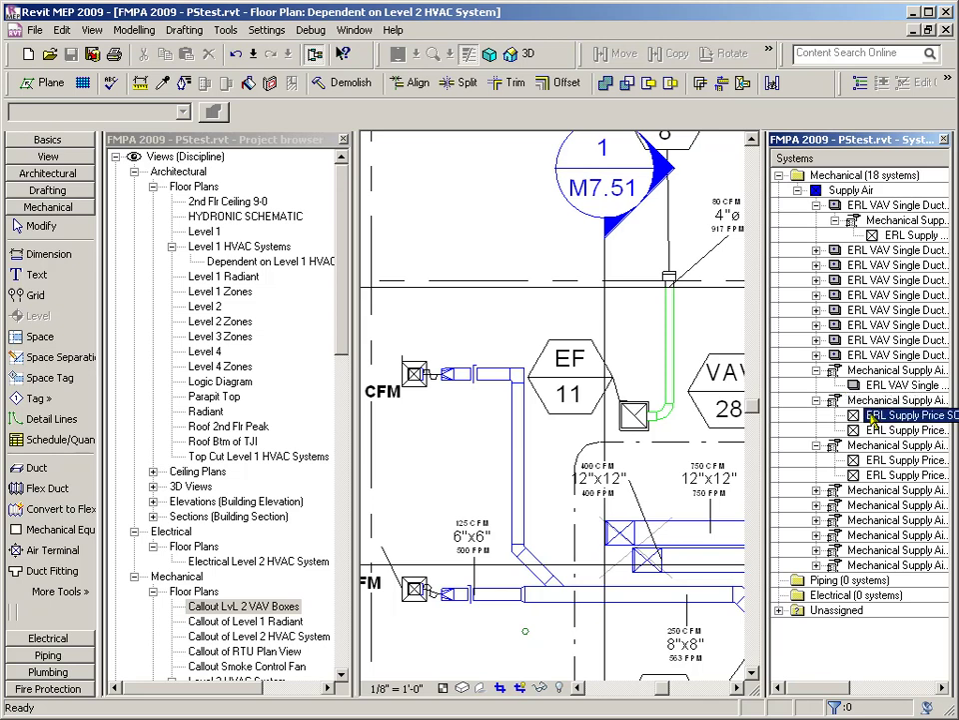
{"action": "right_click", "coordinate": [872, 417]}
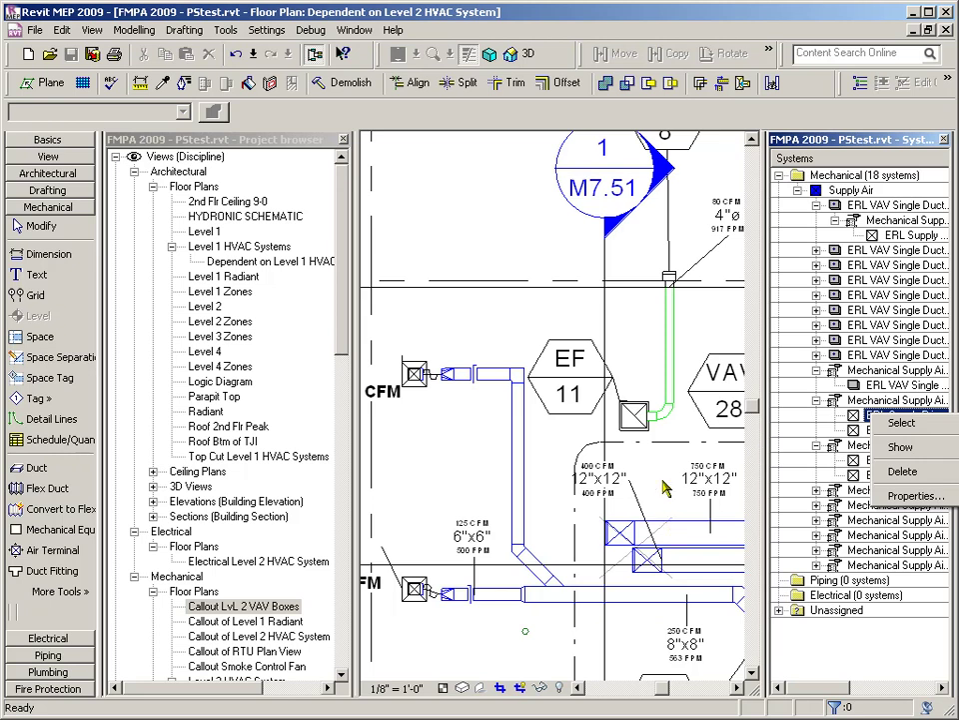
{"action": "left_click", "coordinate": [492, 446]}
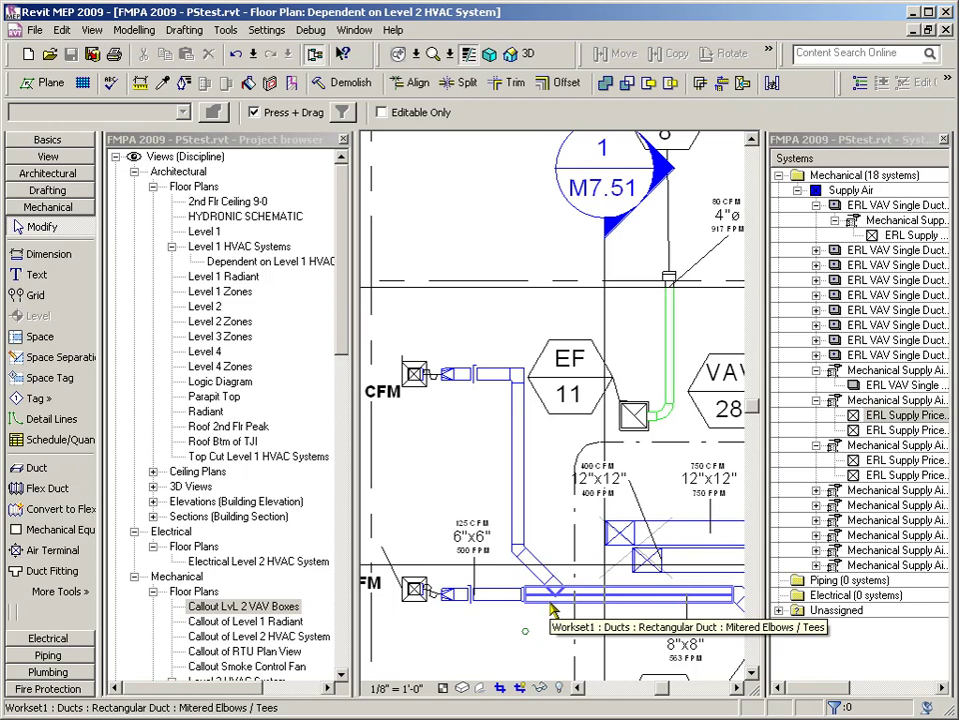
{"action": "key", "text": "Tab"}
{"action": "key", "text": "Tab"}
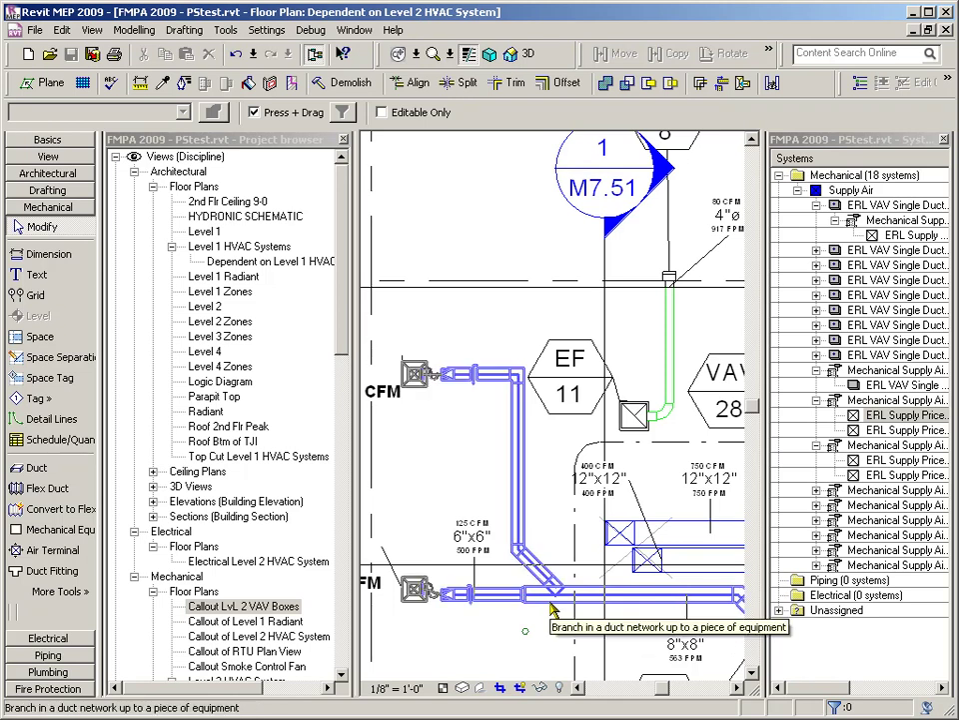
{"action": "left_click", "coordinate": [550, 612]}
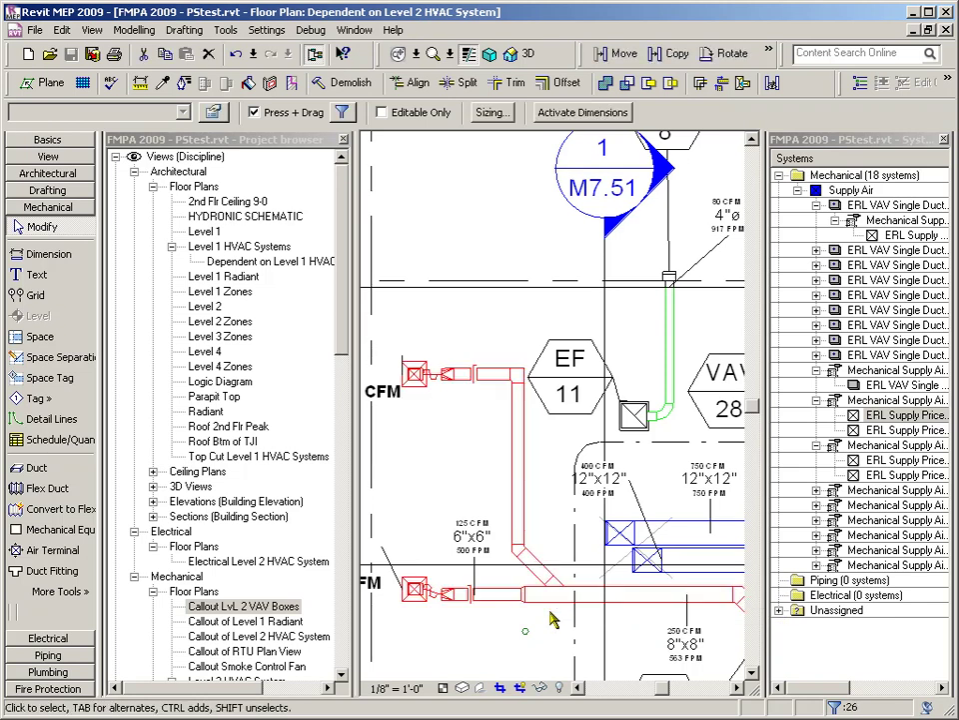
{"action": "left_click", "coordinate": [213, 112]}
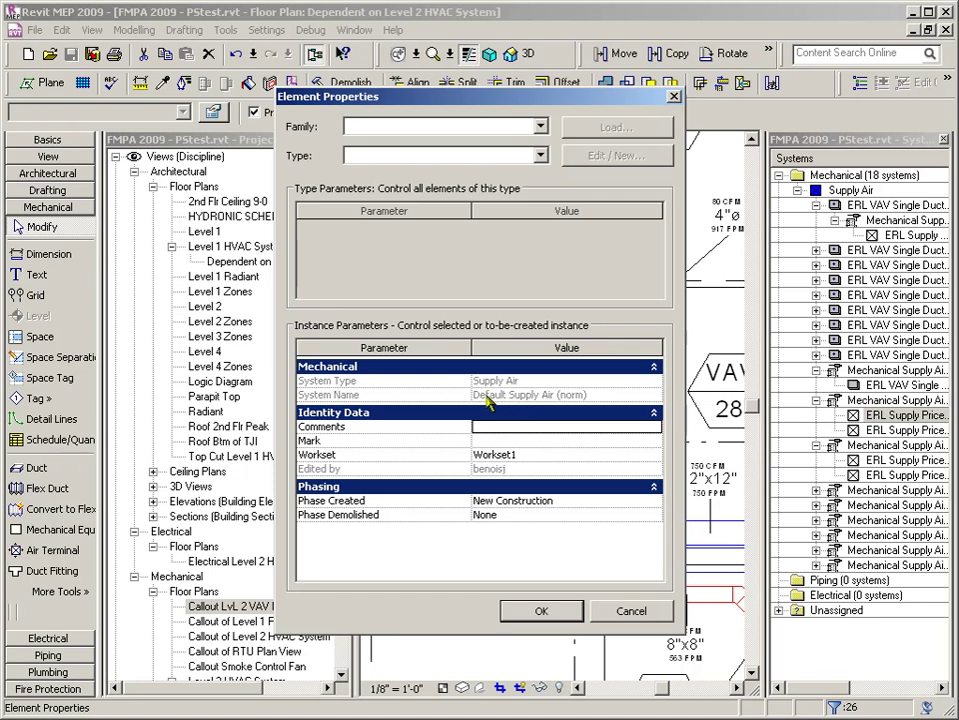
{"action": "left_click", "coordinate": [627, 611]}
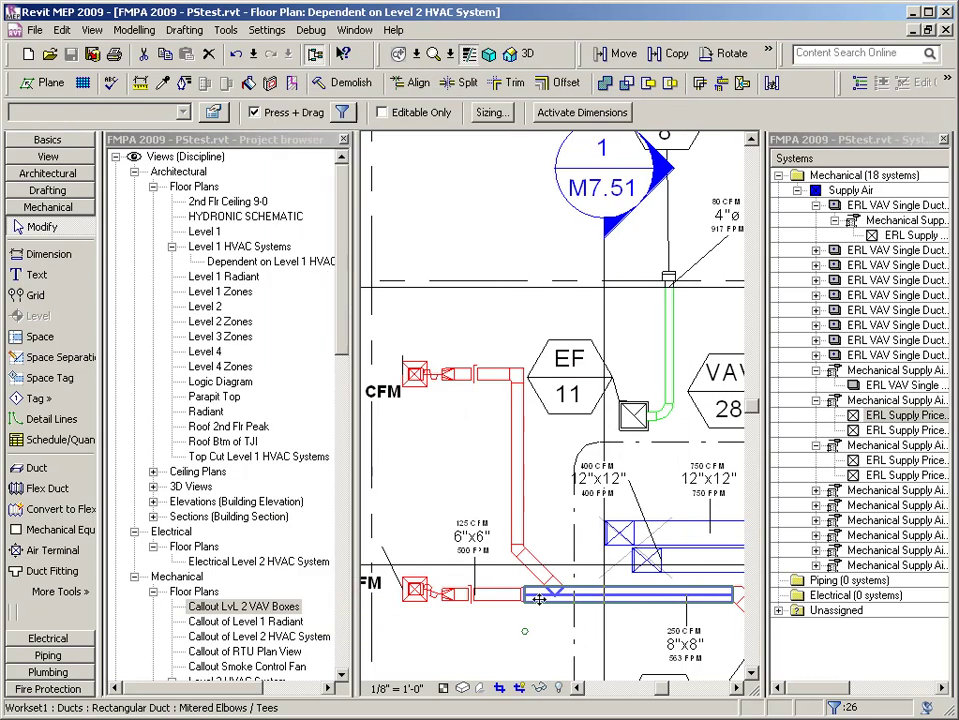
{"action": "left_click", "coordinate": [428, 484]}
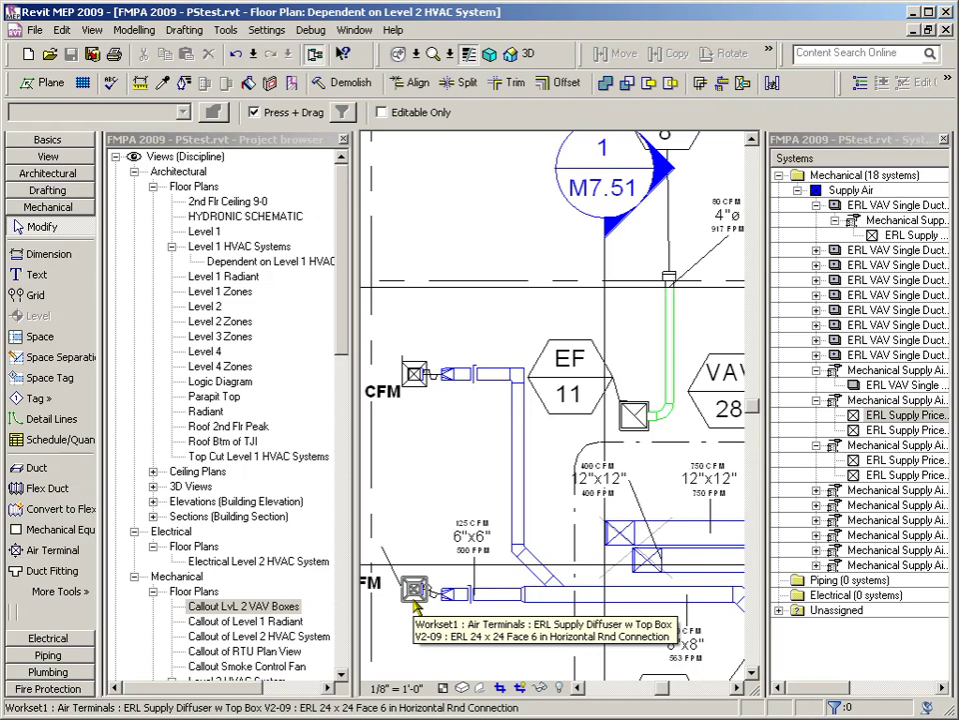
- Select the lower and upper left supply diffusers and create a supply air system from them
{"action": "left_click", "coordinate": [415, 592]}
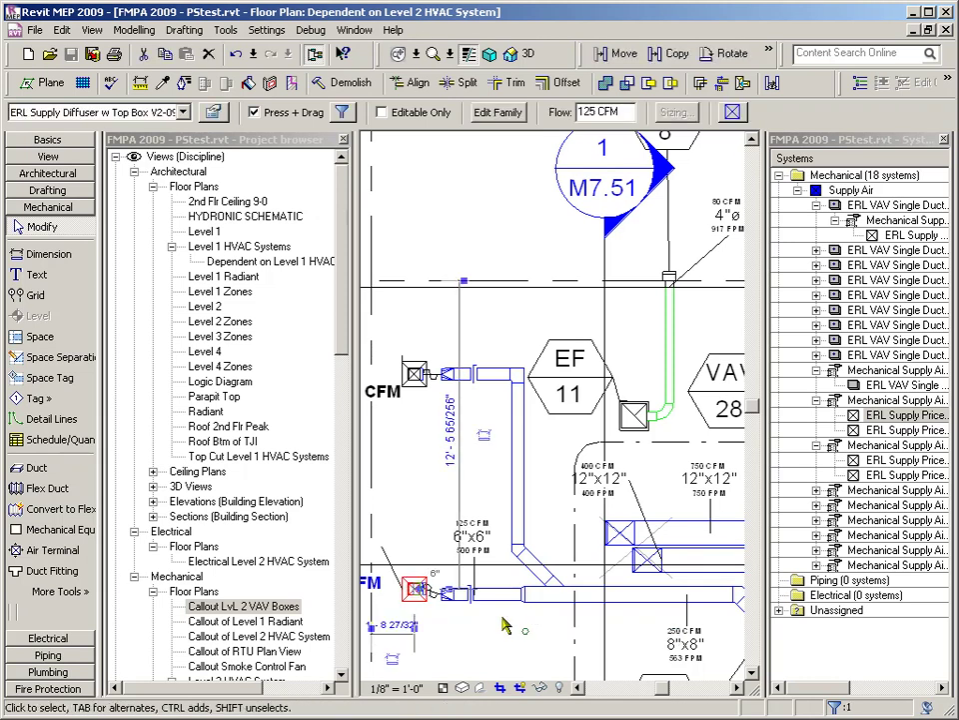
{"action": "left_click", "coordinate": [413, 376], "text": "ctrl"}
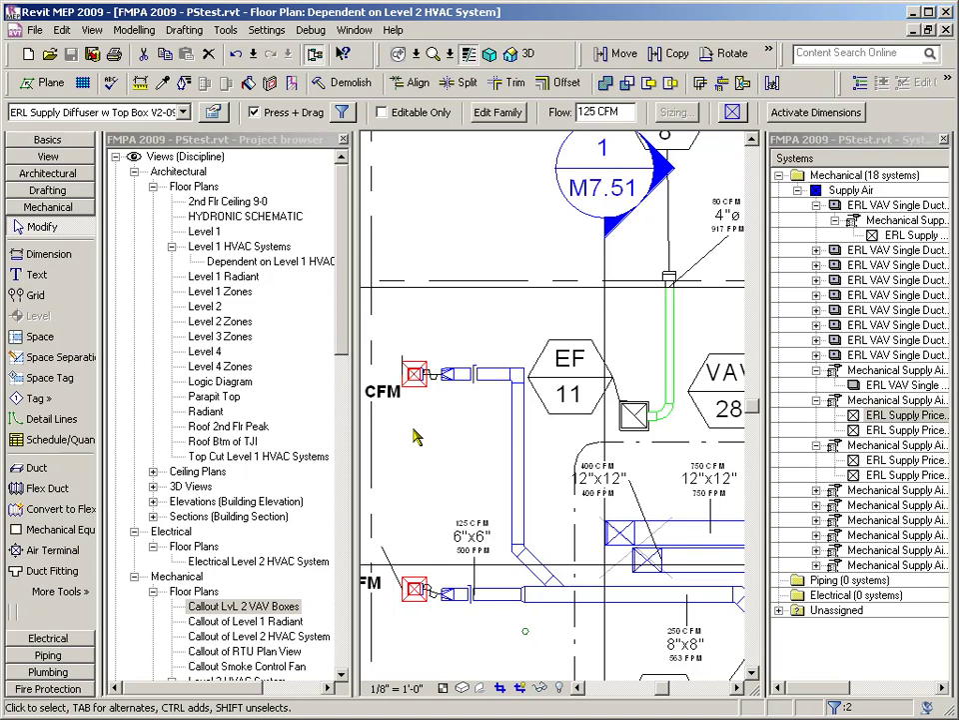
{"action": "right_click", "coordinate": [404, 445]}
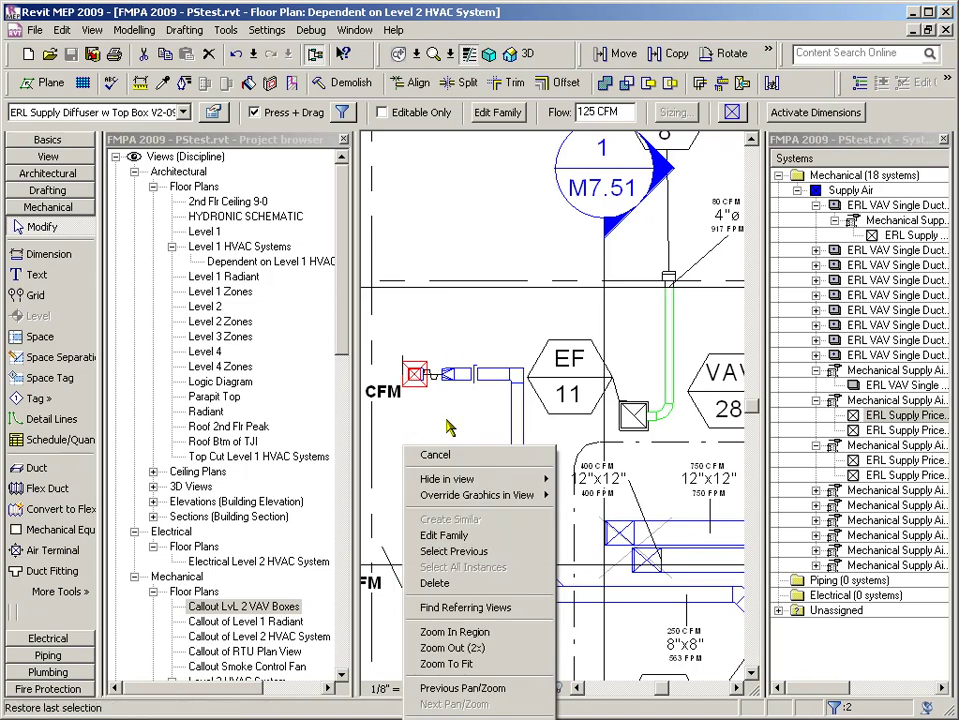
{"action": "key", "text": "Escape"}
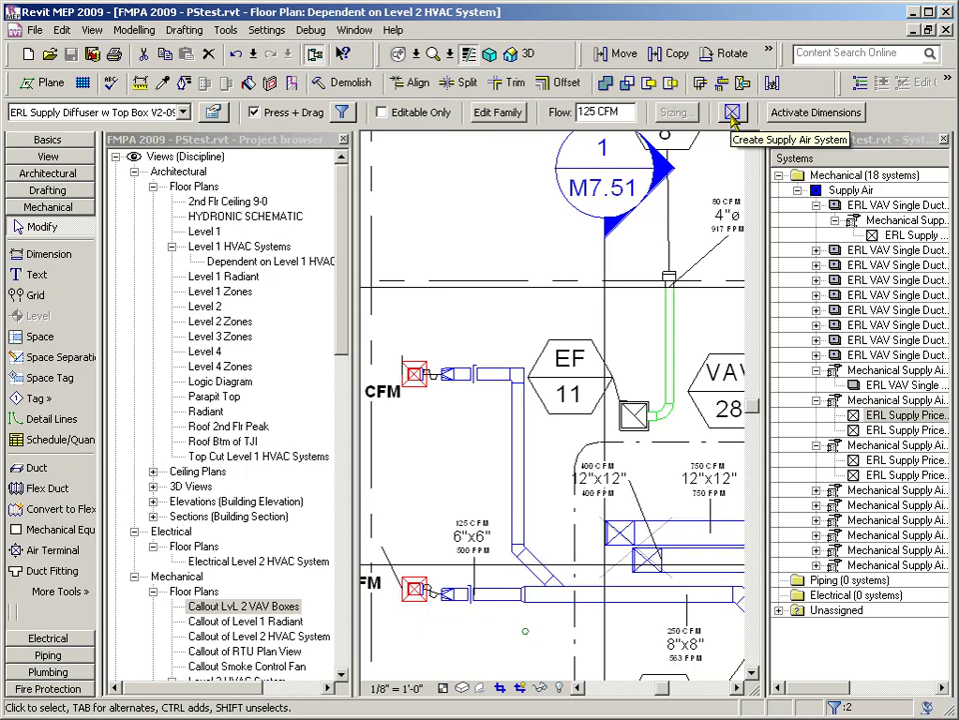
{"action": "left_click", "coordinate": [732, 116]}
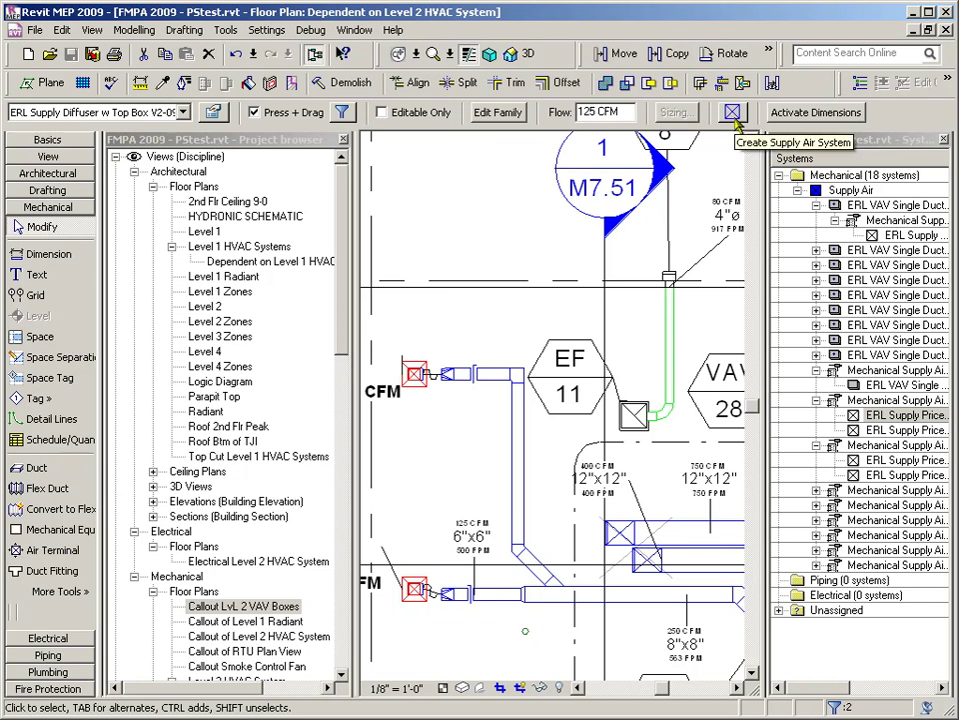
{"action": "left_click", "coordinate": [733, 116]}
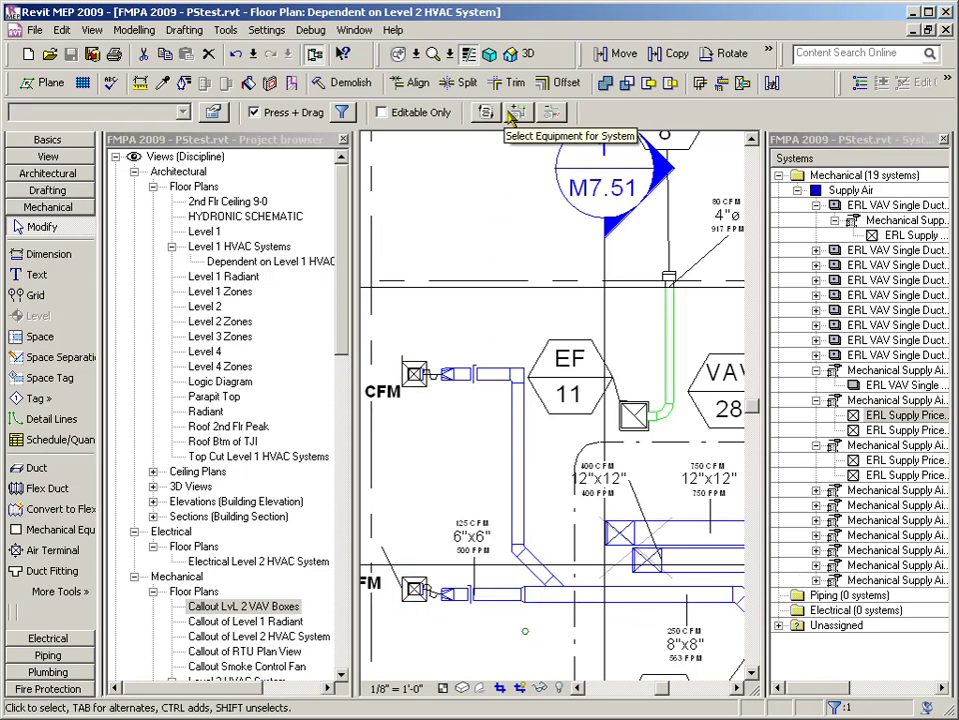
- Pick the ERL VAV single-duct box in the plan as the new supply system's equipment
{"action": "left_click", "coordinate": [517, 115]}
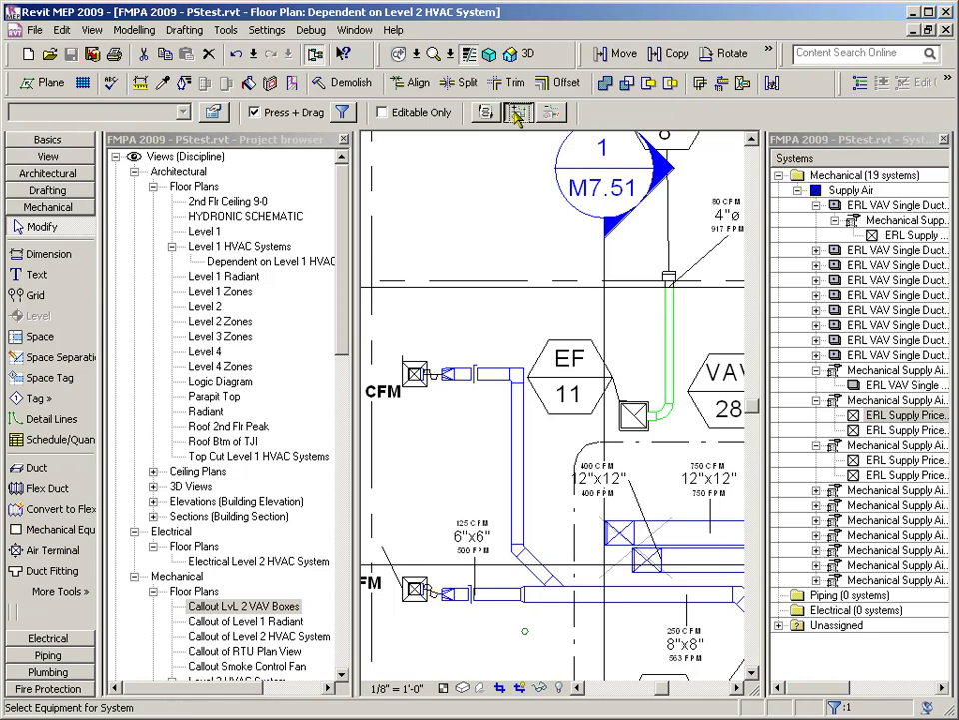
{"action": "scroll", "coordinate": [424, 218], "scroll_direction": "down", "scroll_amount": 1}
{"action": "scroll", "coordinate": [425, 218], "scroll_direction": "down", "scroll_amount": 1}
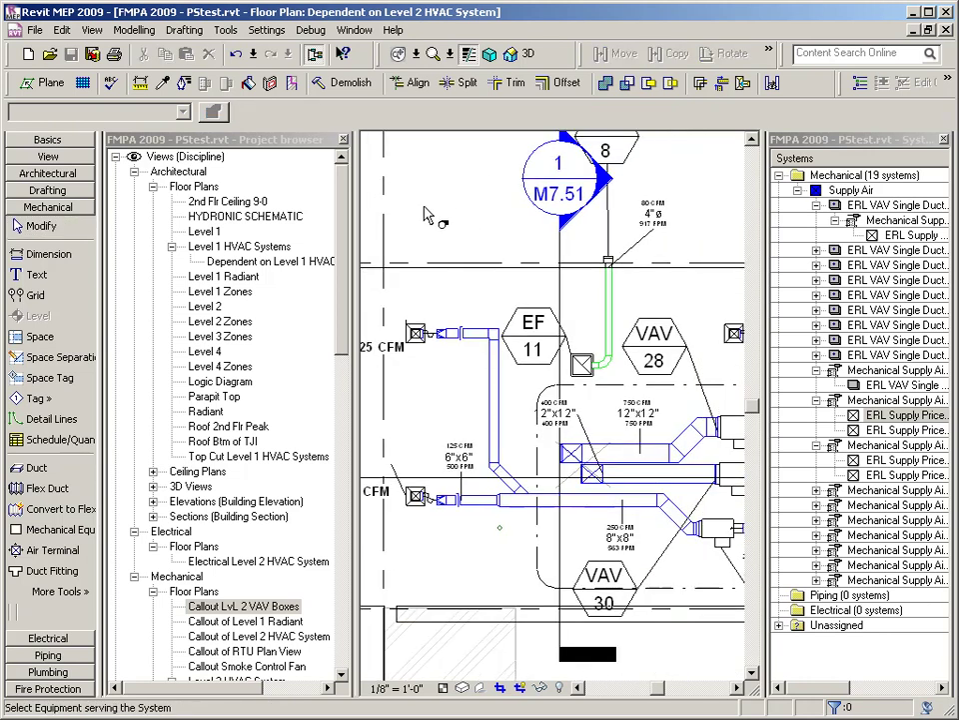
{"action": "scroll", "coordinate": [424, 218], "scroll_direction": "down", "scroll_amount": 1}
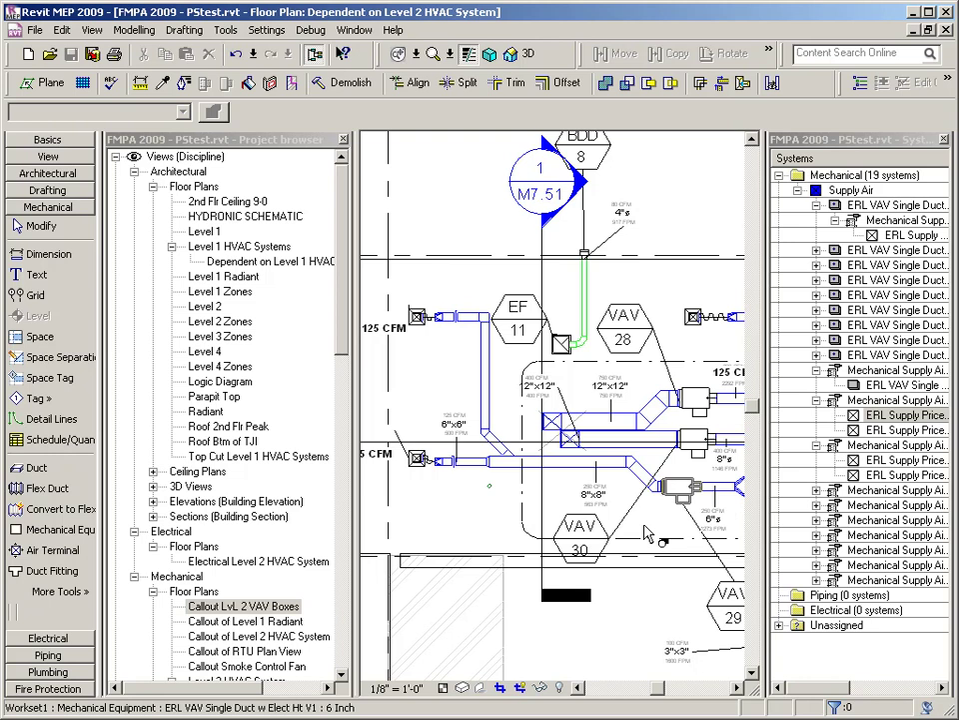
{"action": "left_click", "coordinate": [644, 532]}
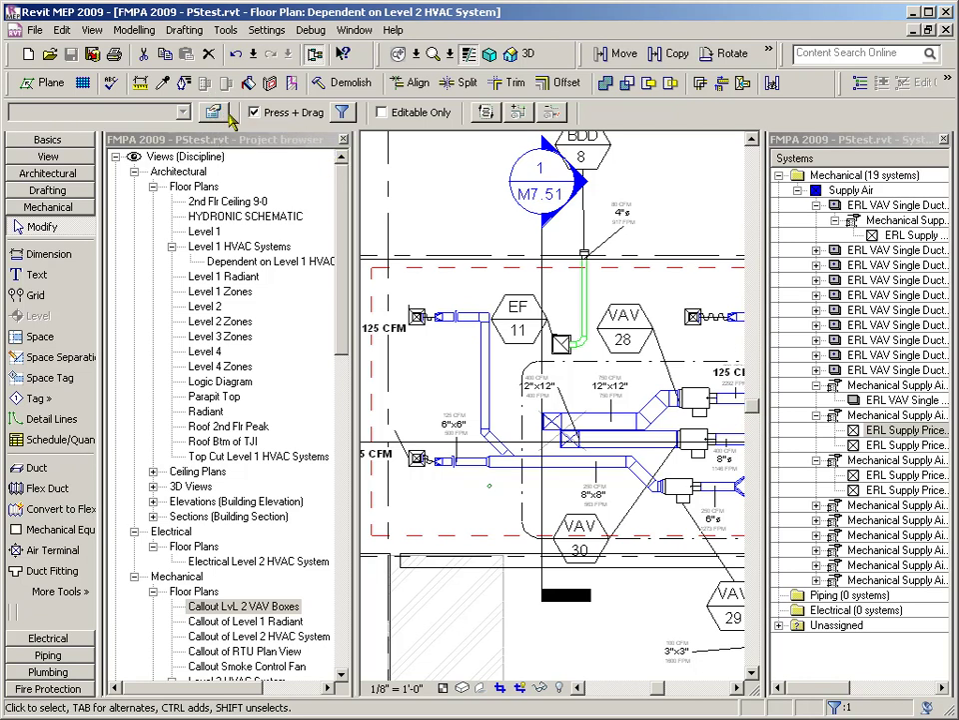
{"action": "left_click", "coordinate": [213, 111]}
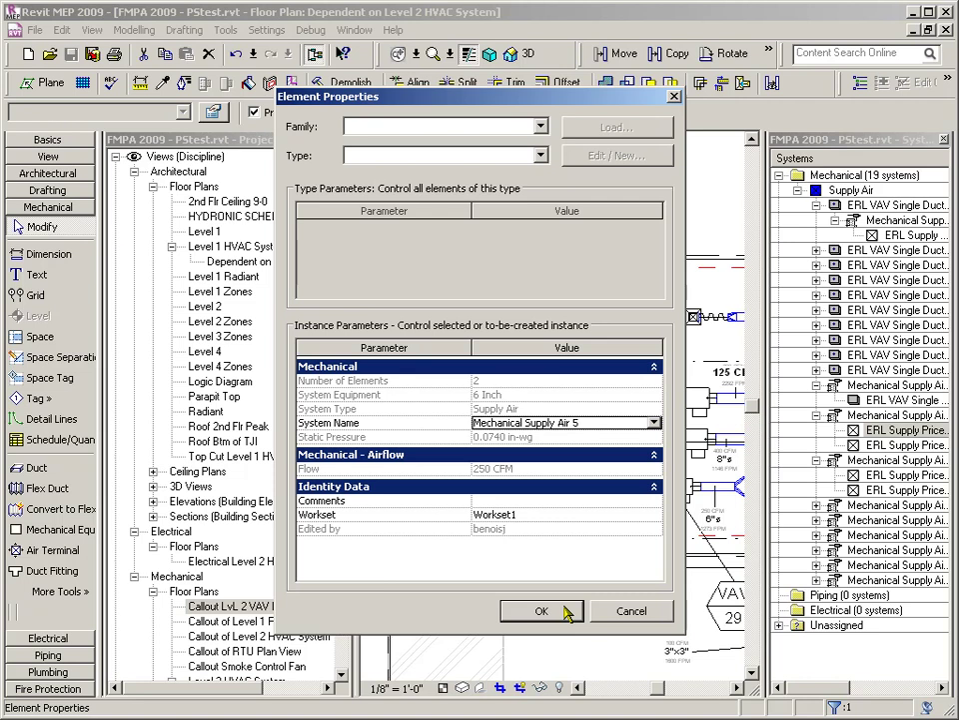
{"action": "left_click", "coordinate": [565, 612]}
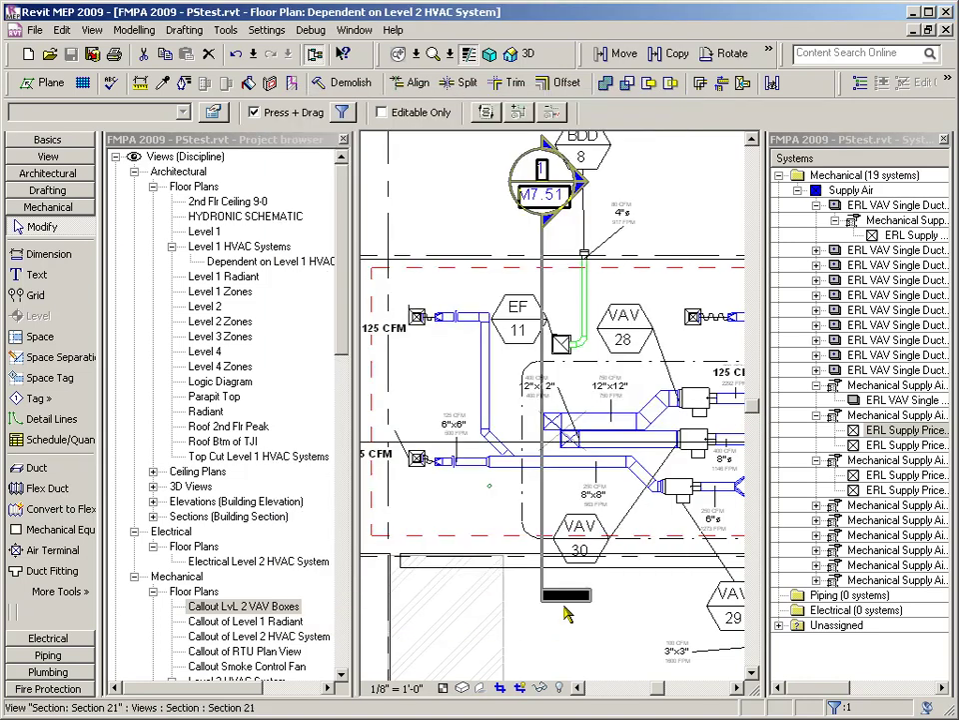
{"action": "left_click", "coordinate": [643, 613]}
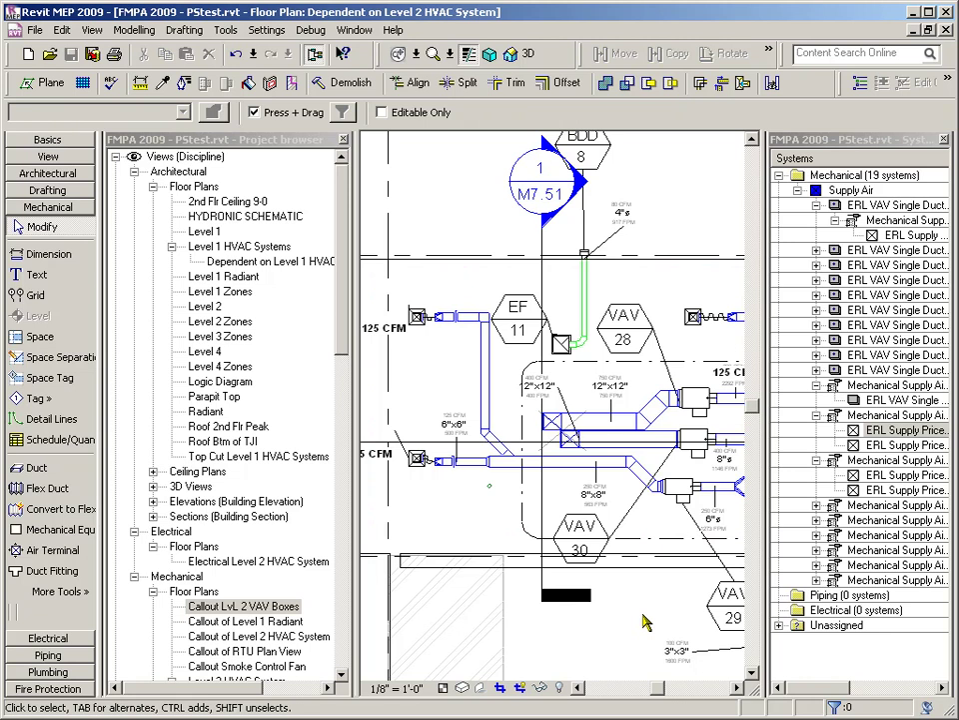
{"action": "left_click", "coordinate": [871, 432]}
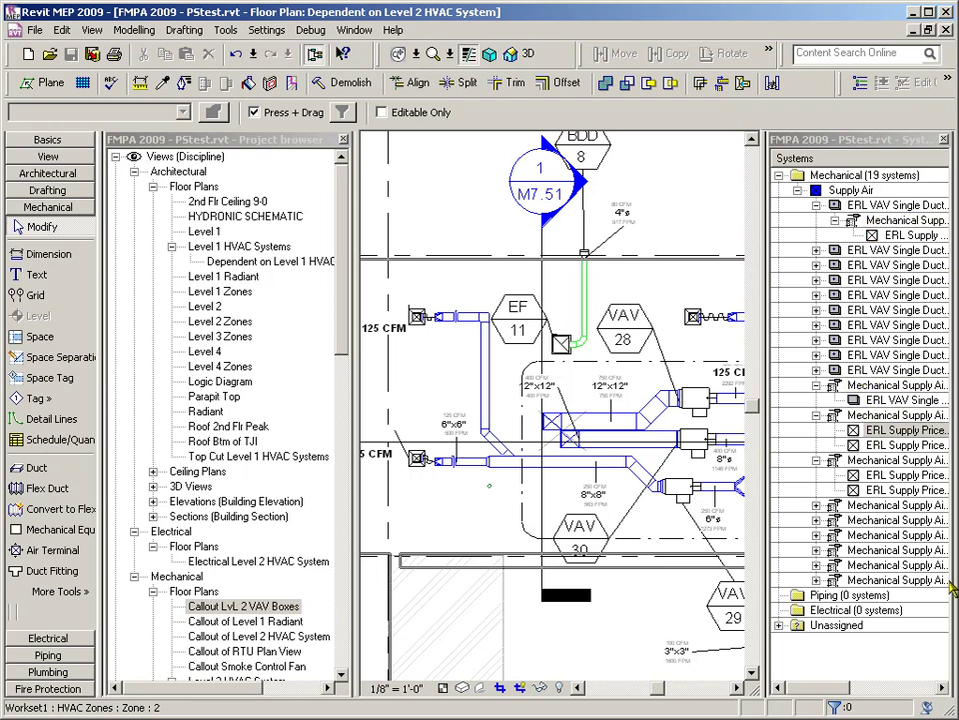
{"action": "left_click", "coordinate": [856, 423]}
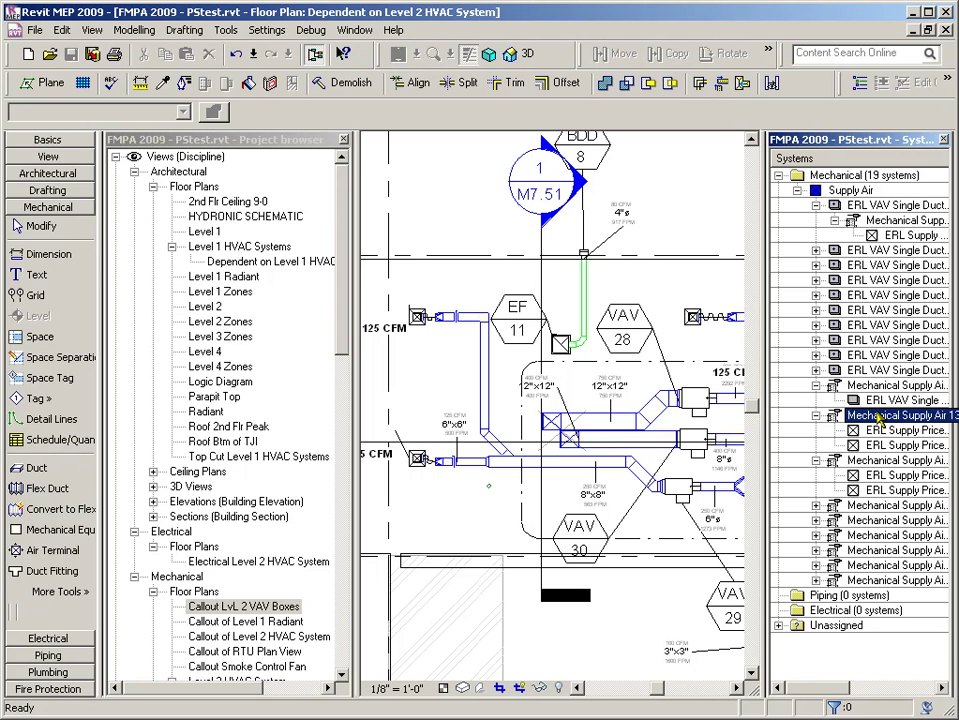
{"action": "left_click", "coordinate": [900, 429]}
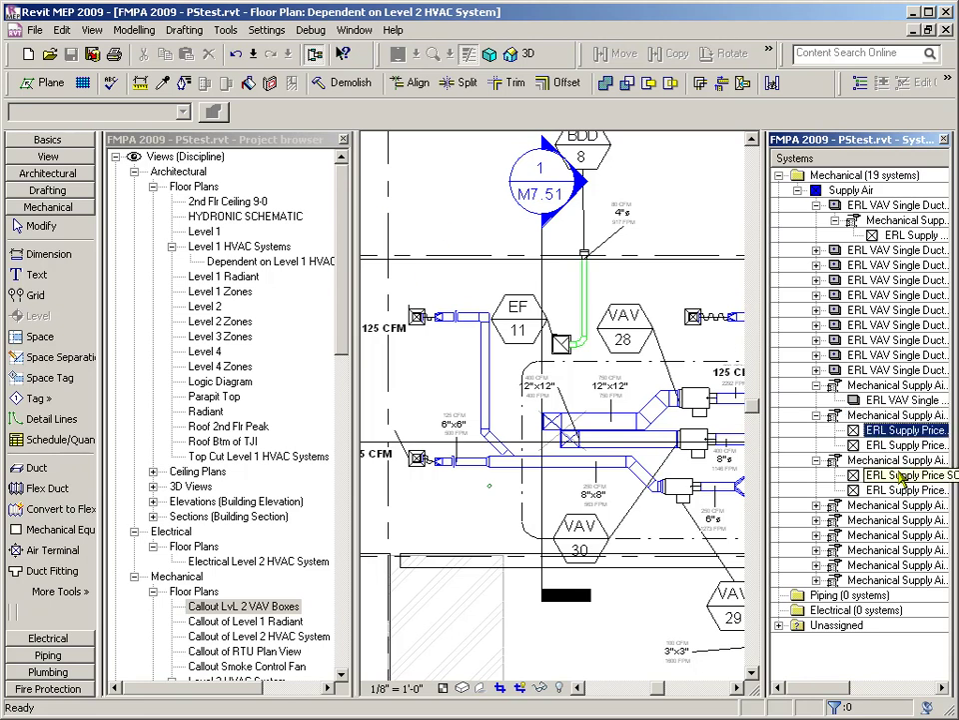
{"action": "left_click", "coordinate": [894, 444]}
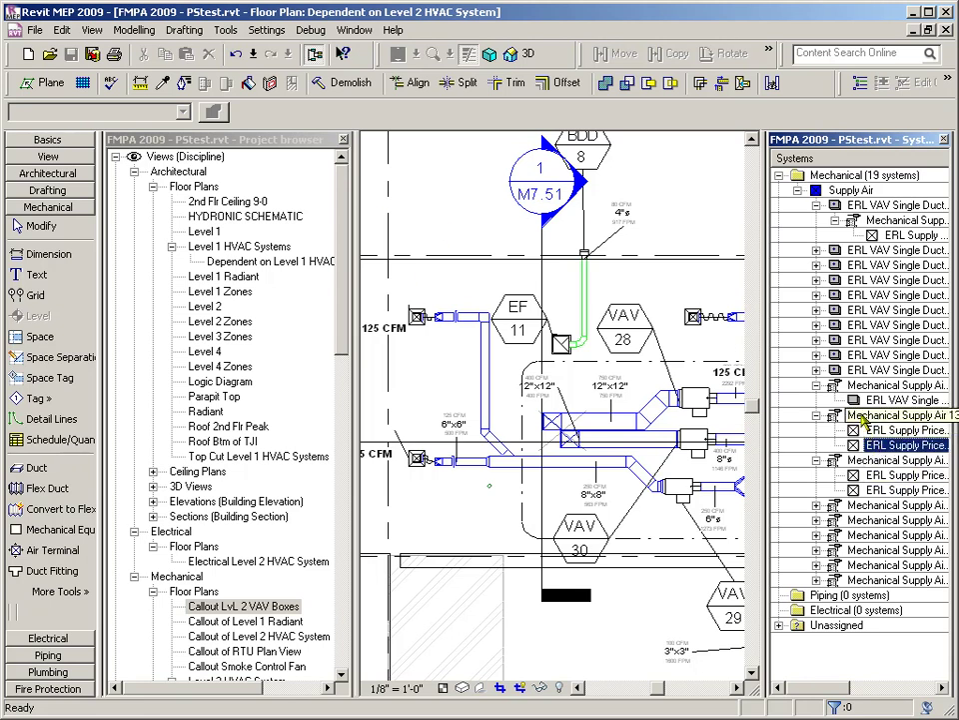
{"action": "right_click", "coordinate": [870, 414]}
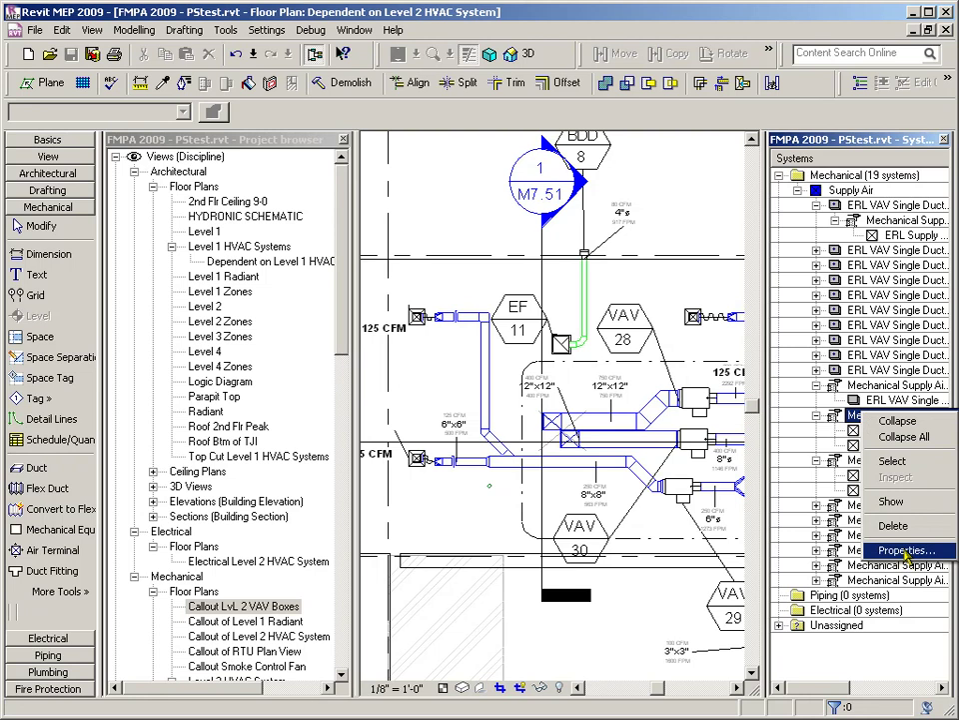
{"action": "left_click", "coordinate": [906, 550]}
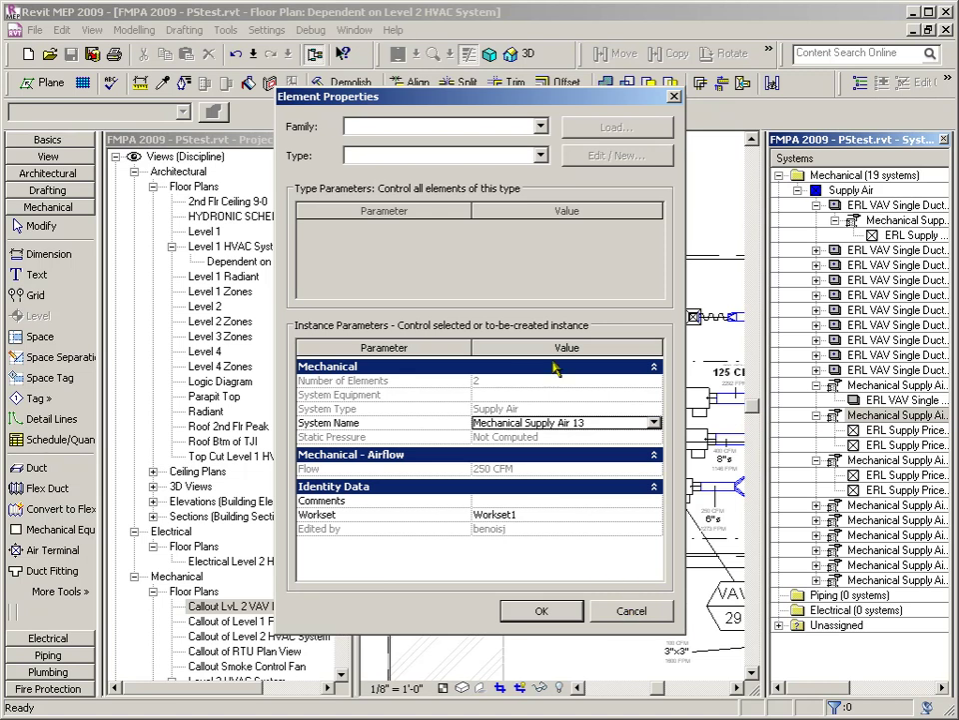
{"action": "left_click", "coordinate": [638, 616]}
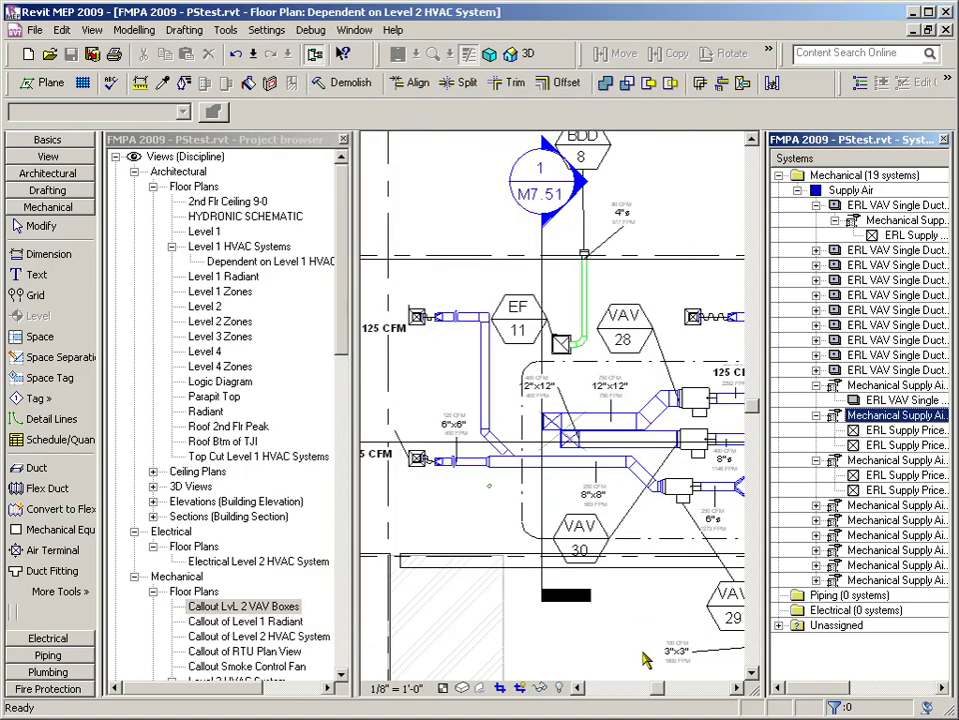
{"action": "left_click", "coordinate": [57, 590]}
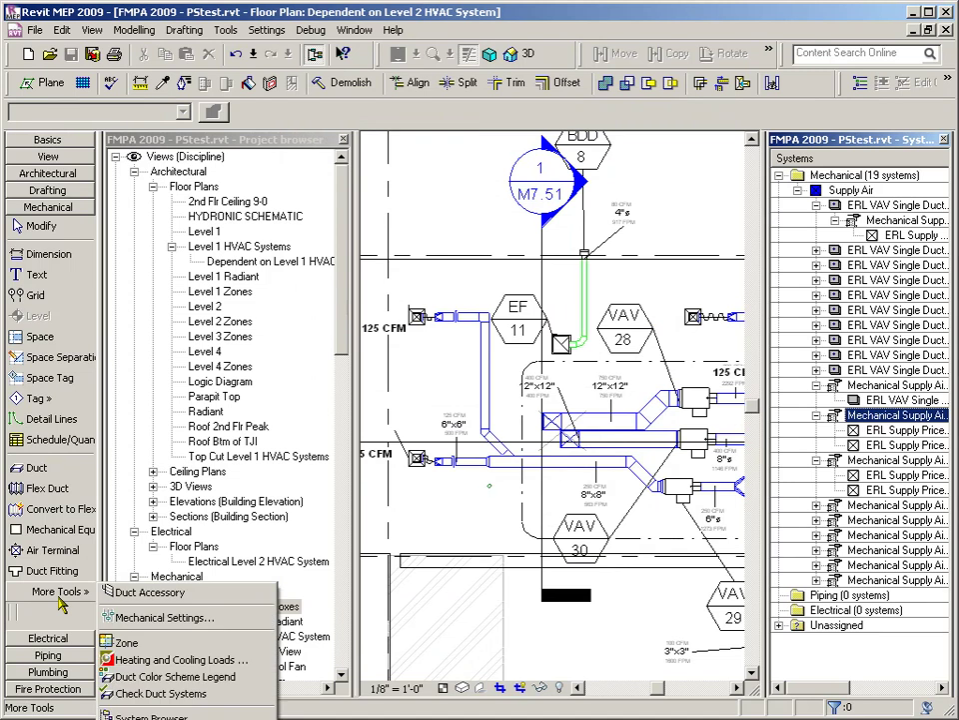
- Run Check Duct Systems to flag warnings such as Mechanical Supply Air 12's uncalculable flow
{"action": "left_click", "coordinate": [130, 699]}
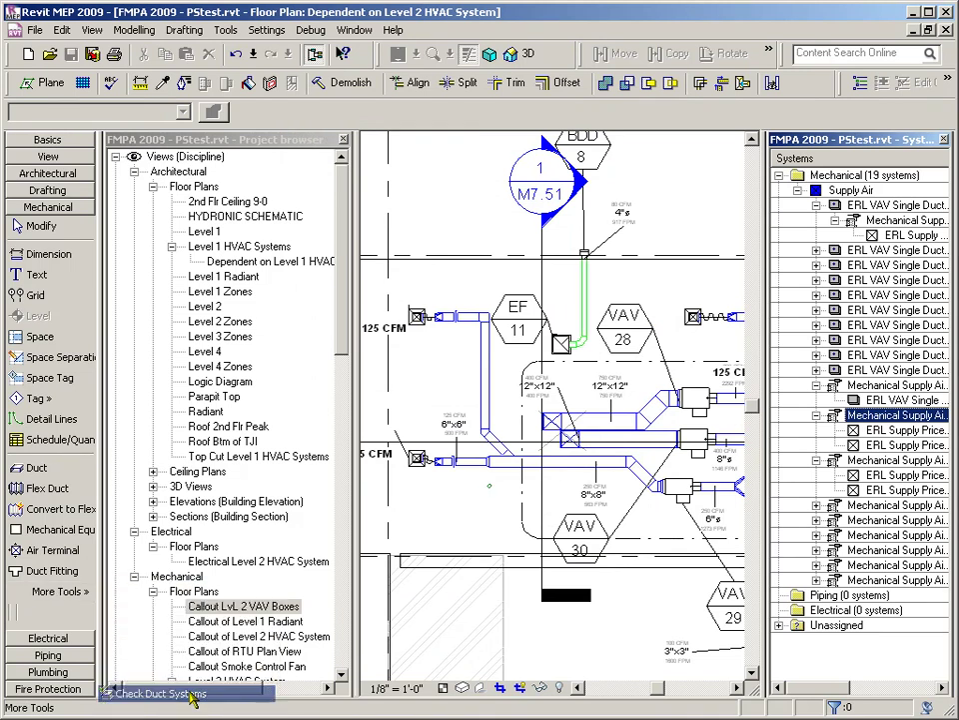